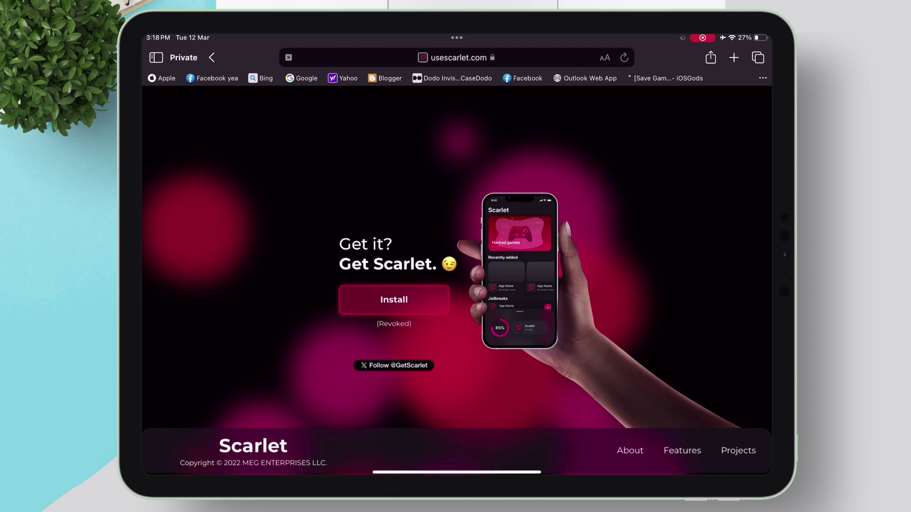
scroll(455, 299, "up", 3)
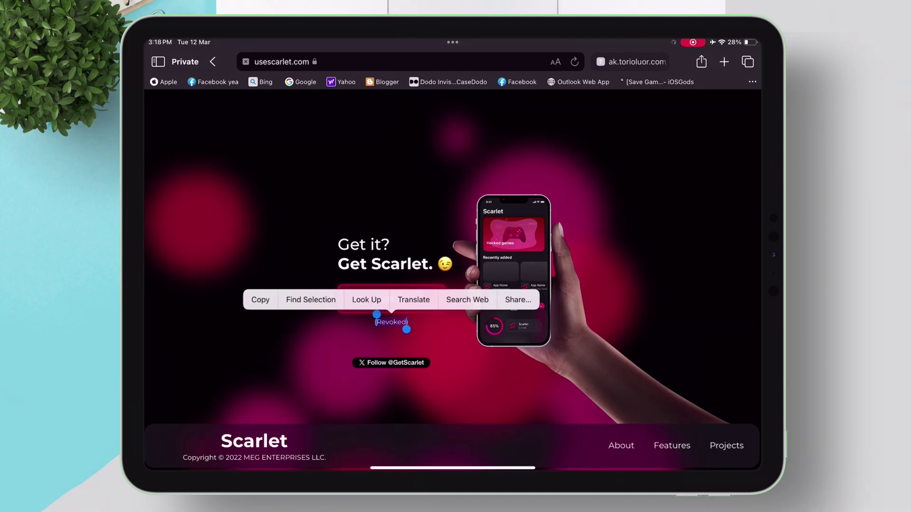
scroll(452, 284, "up", 15)
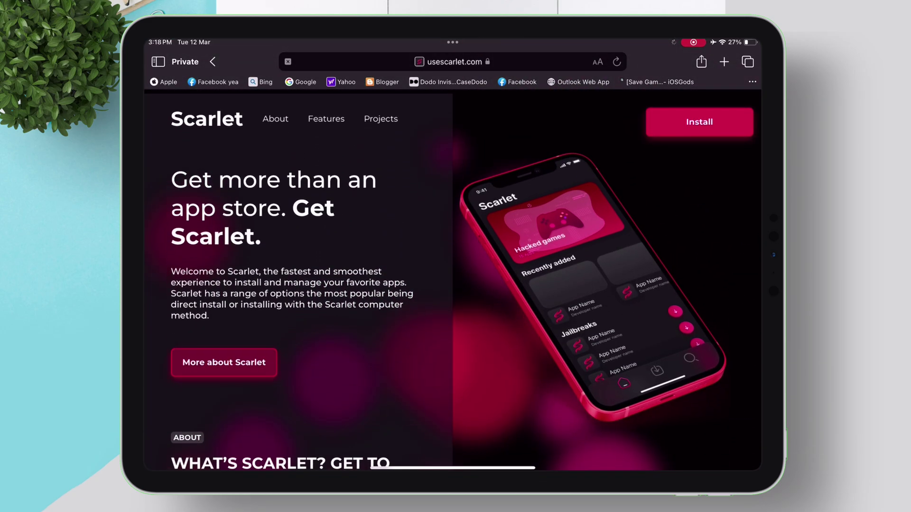
Open iloveyousaid.info in a new tab from the link on the Scarlet page
left_click(699, 122)
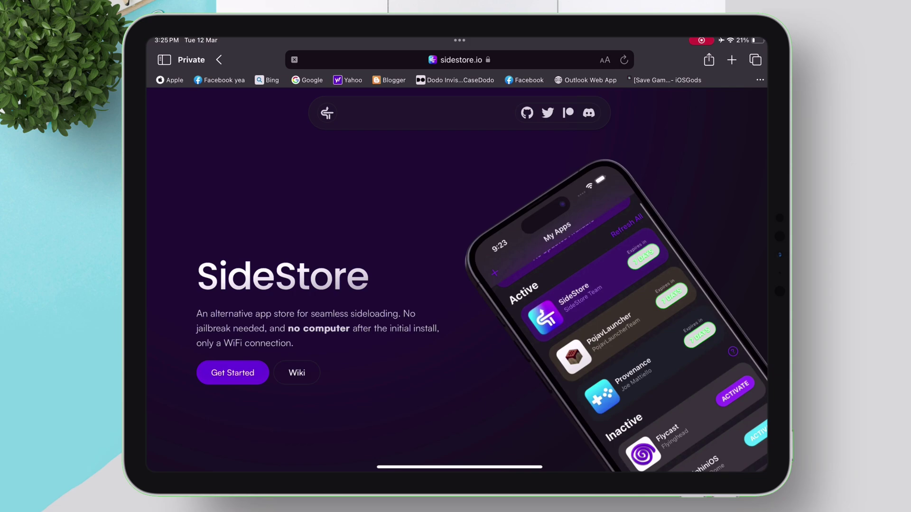
scroll(456, 284, "down", 2)
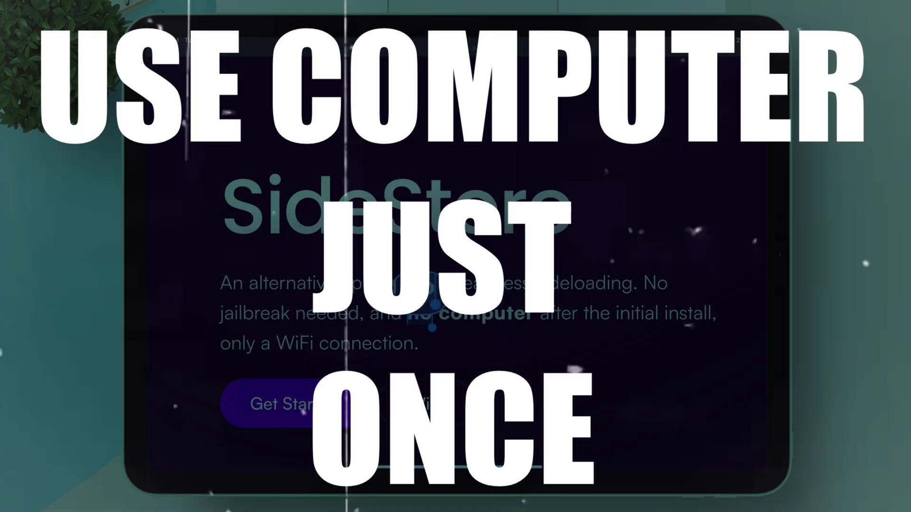
Show sidestore.io's Get Started setup instructions for Windows instead of Mac
mouse_move(432, 323)
left_mouse_down()
mouse_move(703, 313)
mouse_move(675, 317)
left_mouse_up()
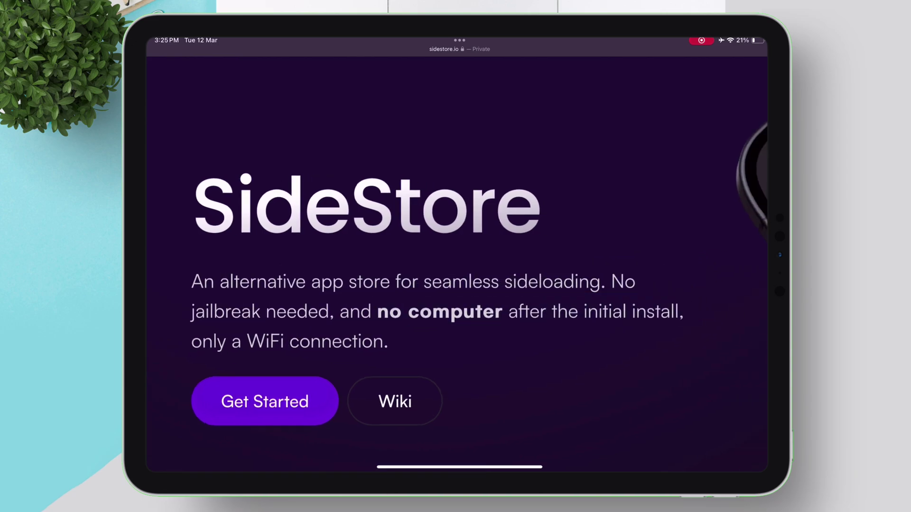
scroll(458, 256, "down", 5)
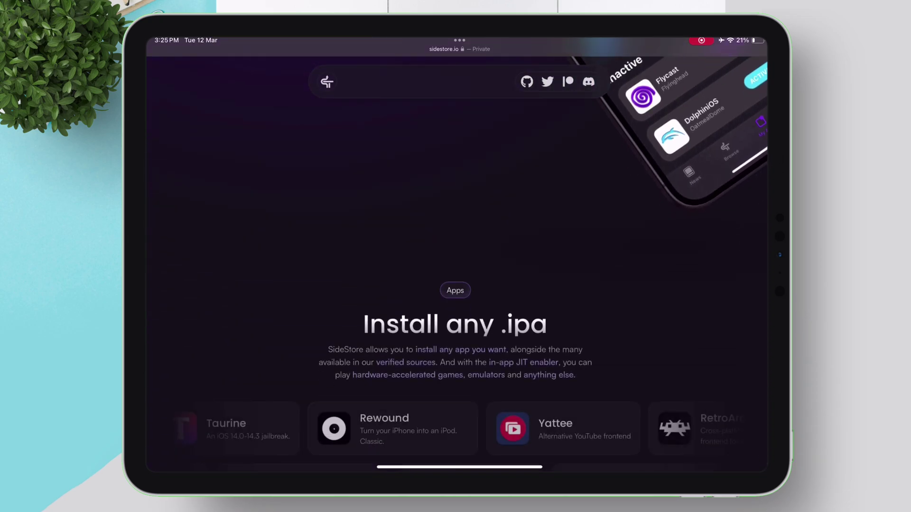
scroll(458, 284, "down", 2)
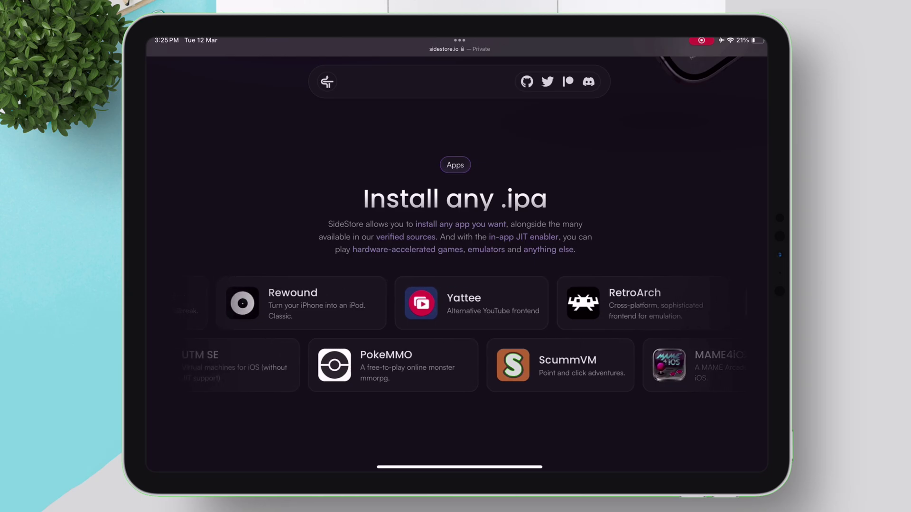
scroll(455, 285, "down", 10)
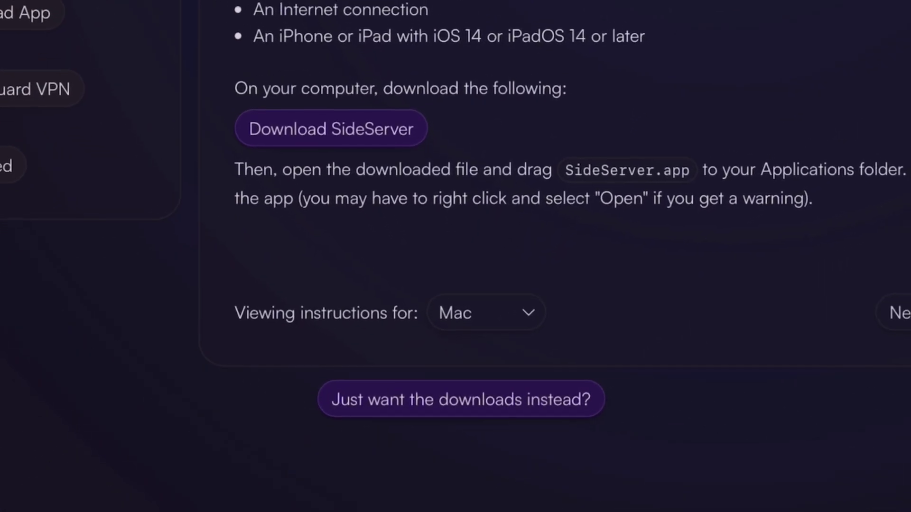
left_click(471, 354)
left_click(496, 399)
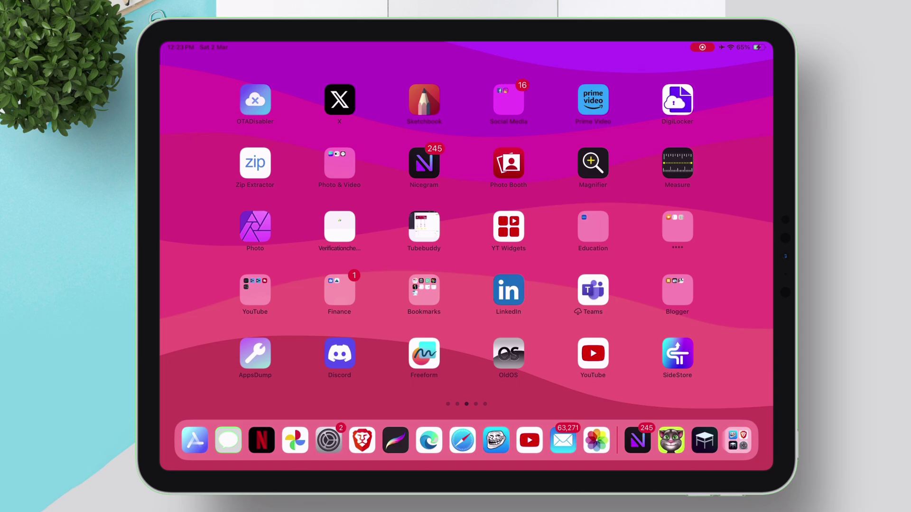
Launch SideStore and bring up 'How it works' from its Settings tab
left_click(677, 354)
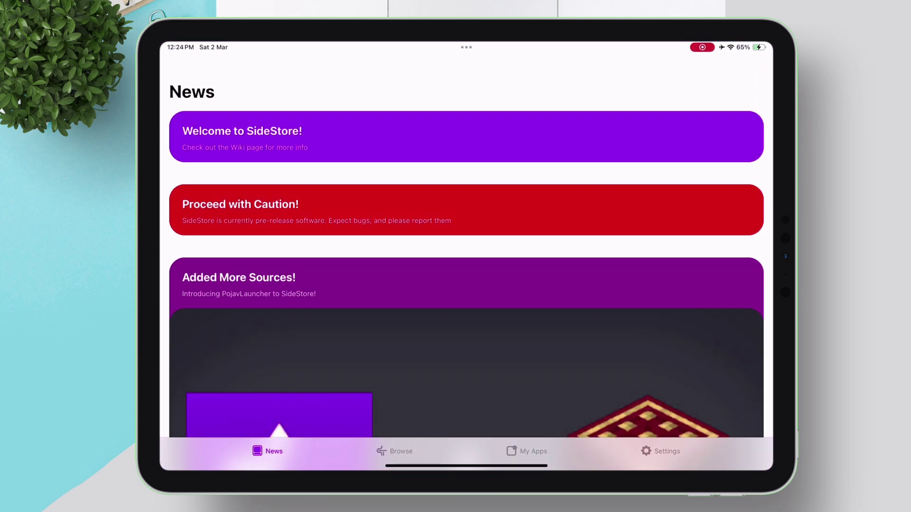
scroll(466, 285, "down", 5)
scroll(466, 285, "up", 5)
left_click(661, 452)
left_click(204, 367)
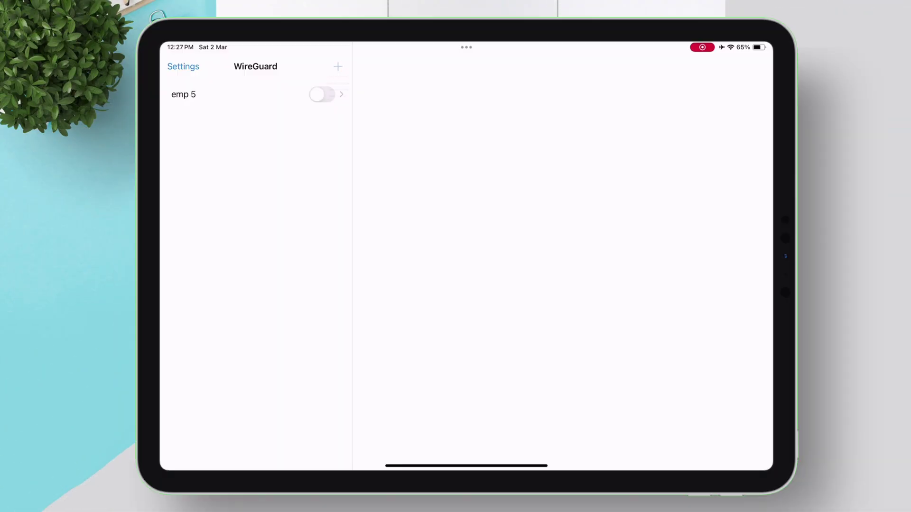
Add a WireGuard tunnel from the SideStore configuration file in Recents
left_click(338, 66)
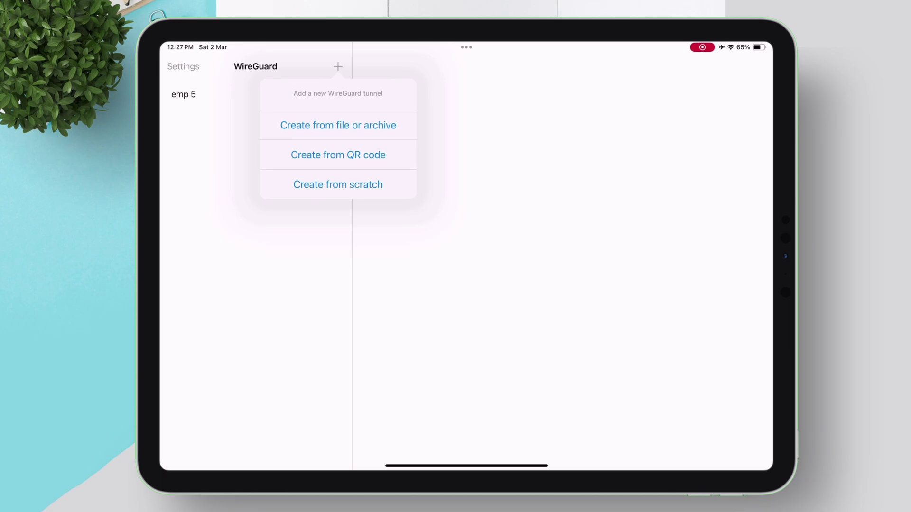
left_click(338, 125)
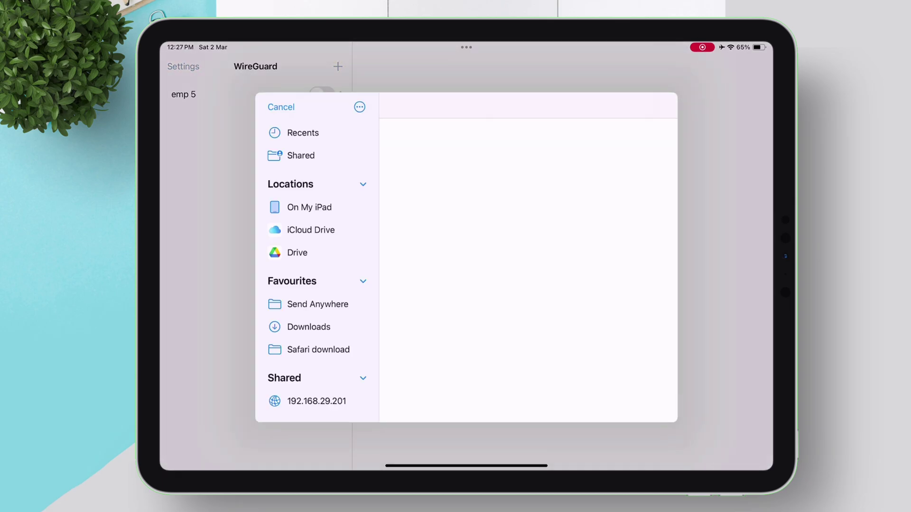
left_click(309, 302)
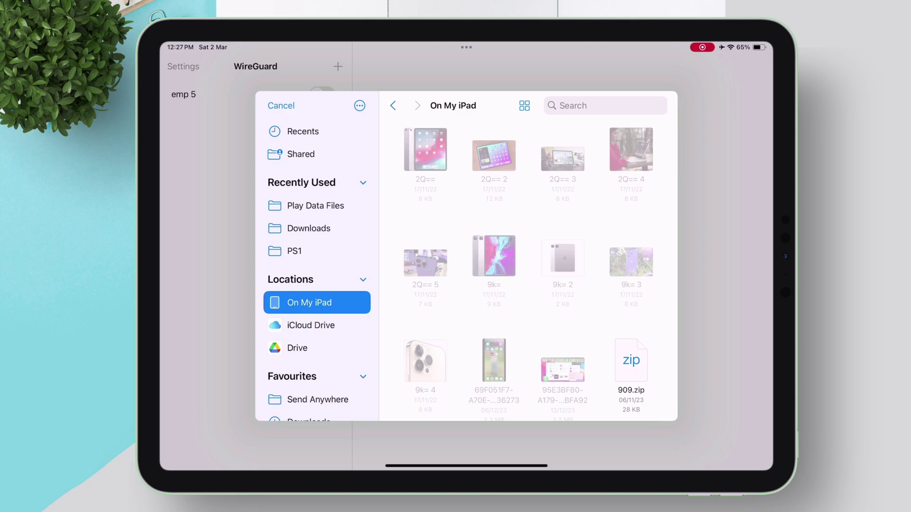
left_click(303, 131)
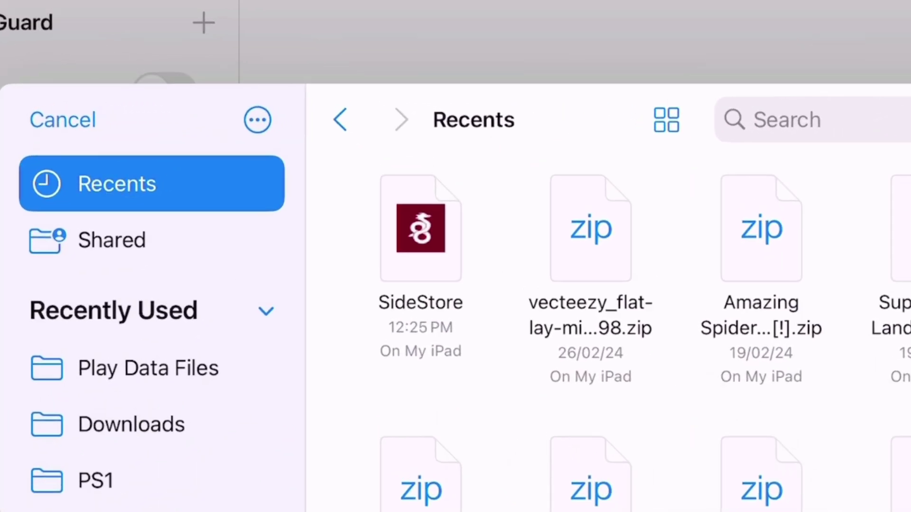
left_click(421, 228)
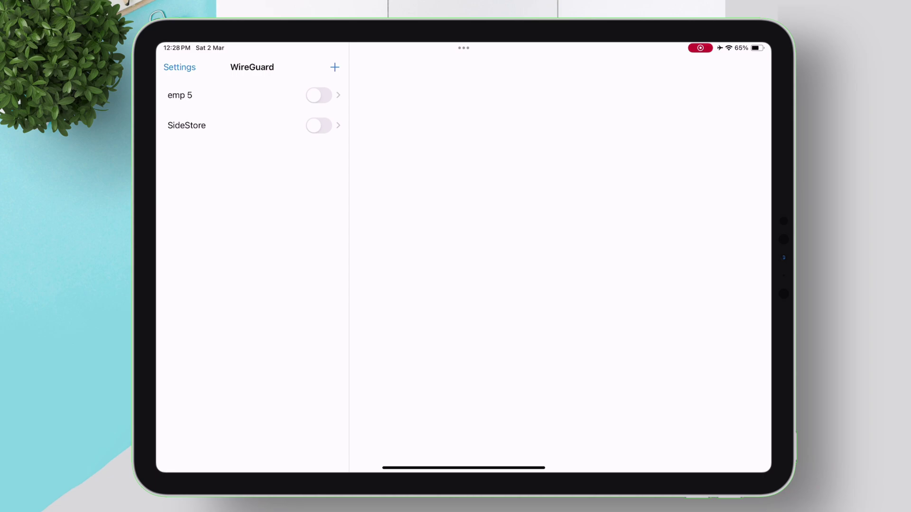
Turn on the SideStore tunnel, then return to WireGuard via the app switcher to verify it
left_click(318, 125)
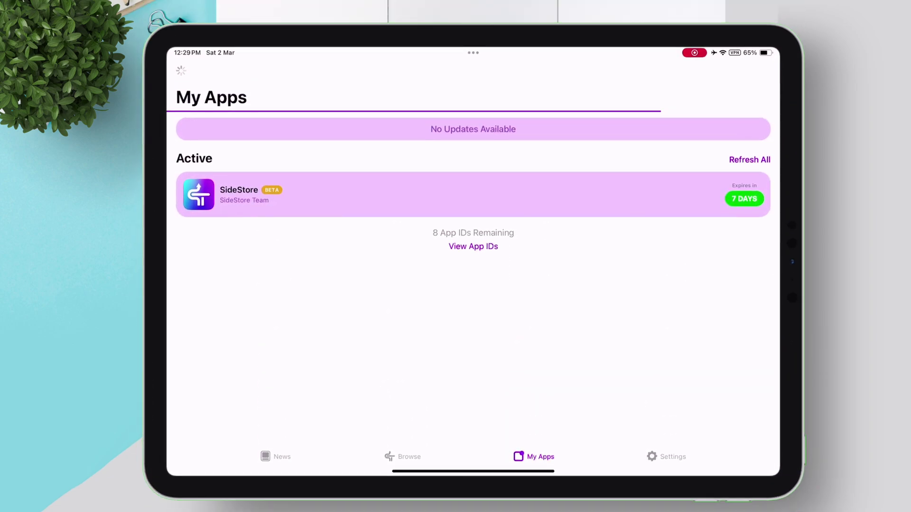
left_click_drag(473, 472, 472, 299)
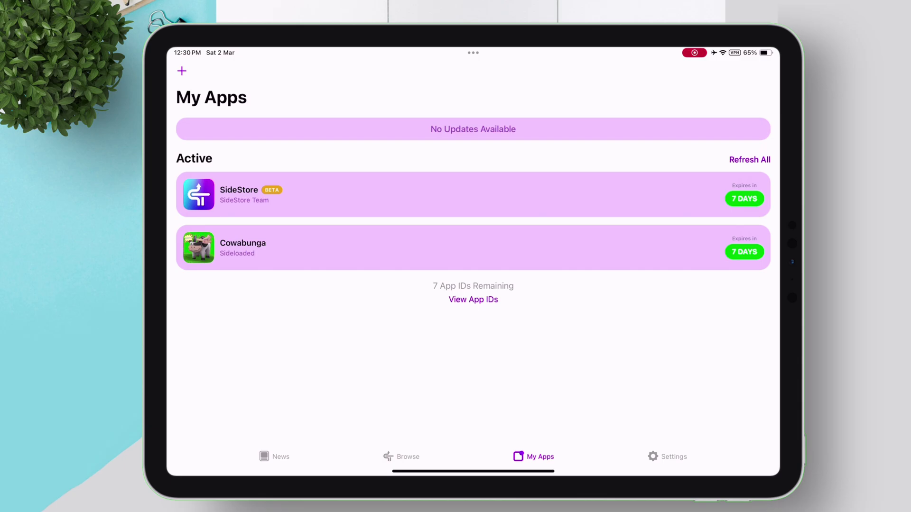
left_click_drag(472, 471, 473, 285)
left_click(456, 164)
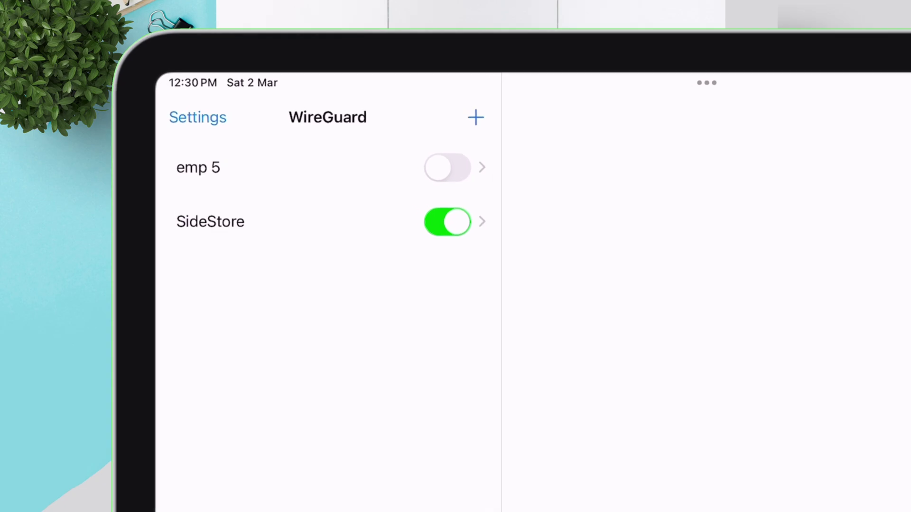
Return to SideStore's My Apps via the app switcher and Refresh All apps
left_click_drag(467, 459, 467, 285)
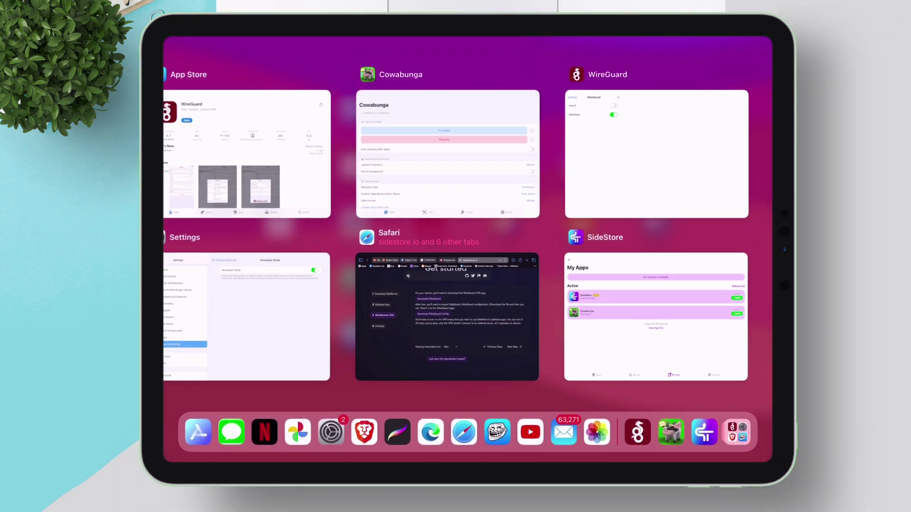
left_click(655, 313)
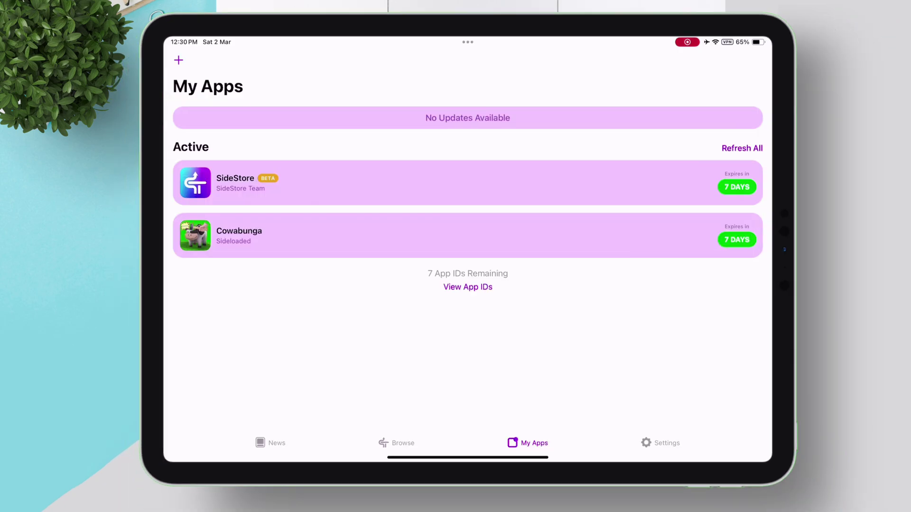
left_click(742, 148)
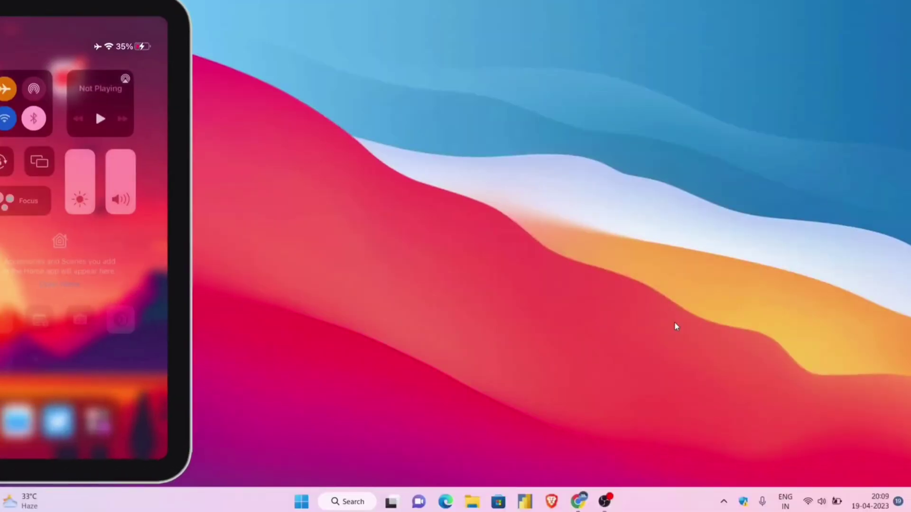
Check the PC's Wi-Fi connection in Windows Quick Settings
left_click(807, 503)
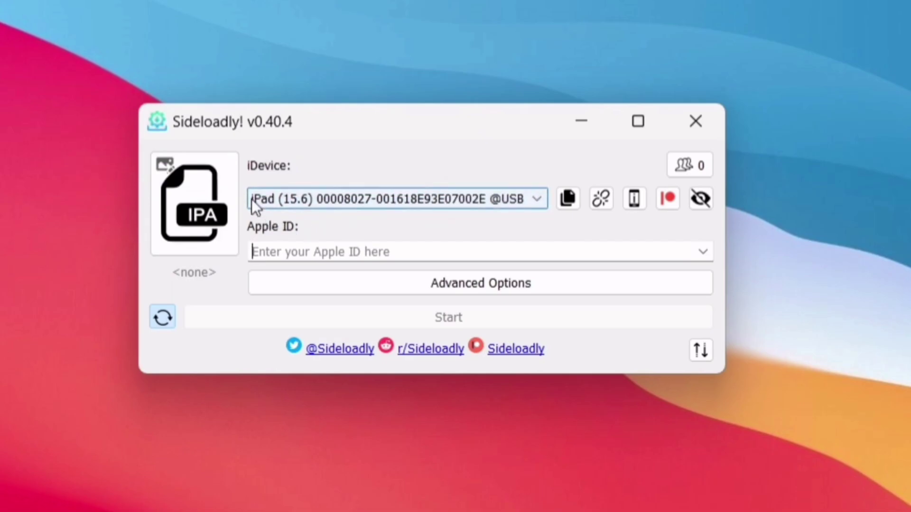
left_click(536, 201)
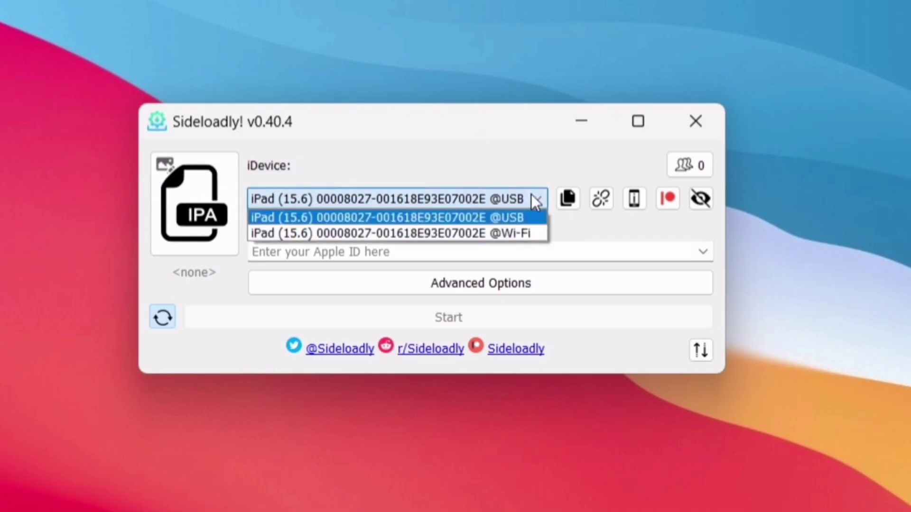
left_click(533, 233)
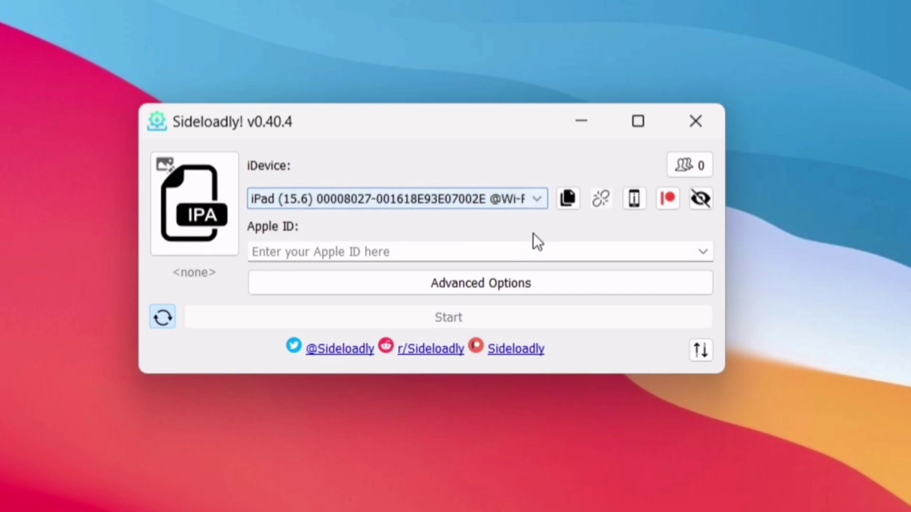
left_click(469, 249)
type("example@icloud.com")
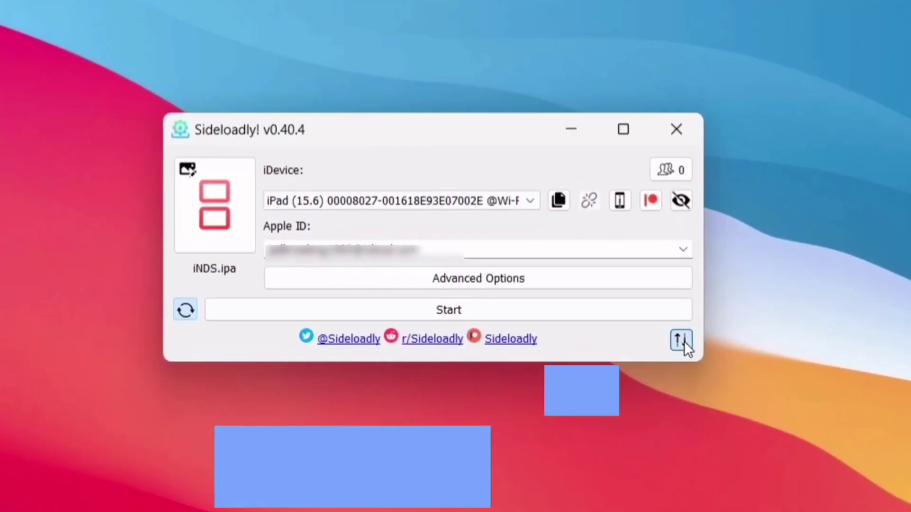
left_click(681, 340)
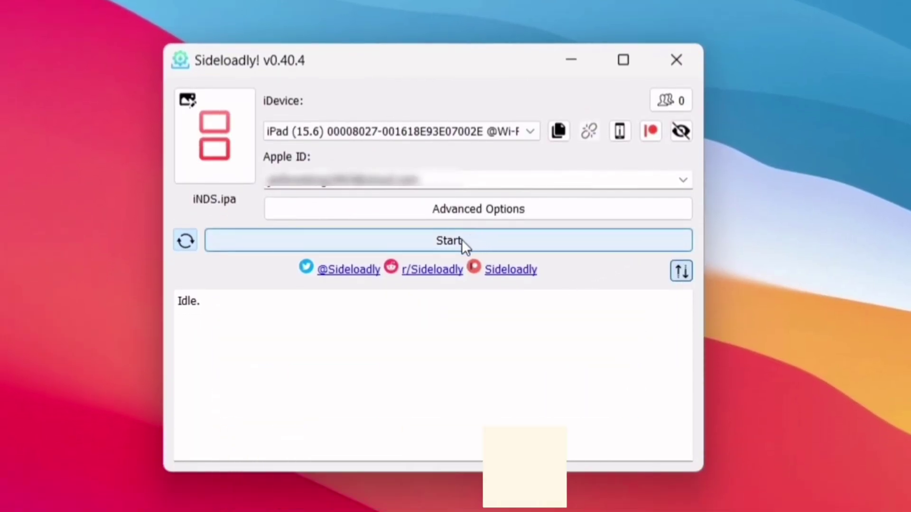
Start sideloading iNDS.ipa and confirm with the pasted Apple ID password
left_click(461, 240)
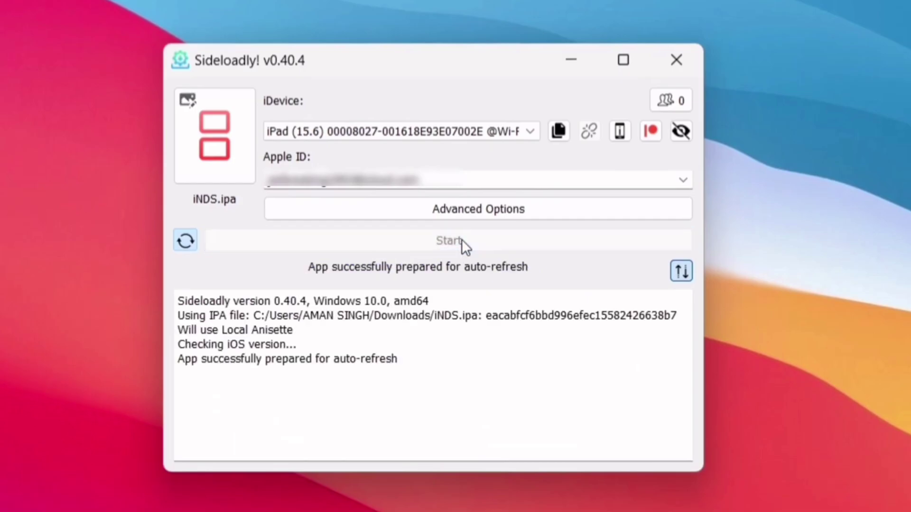
key("ctrl+v")
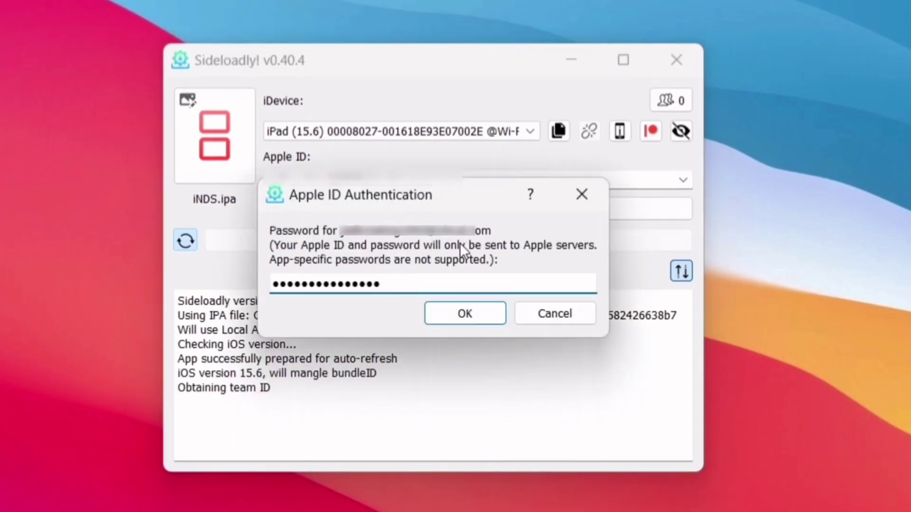
left_click(464, 315)
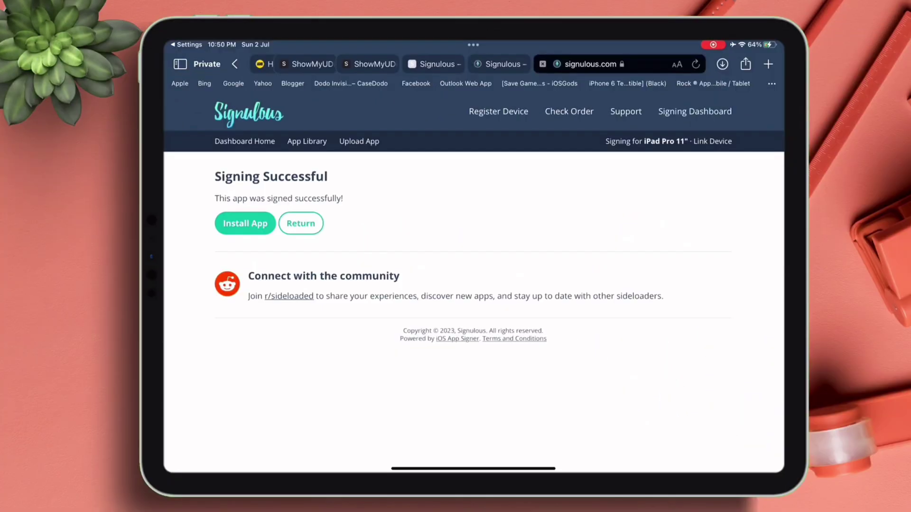
Install an app from Signulous onto the iPad and accept the install prompt
left_click(245, 223)
left_click(509, 274)
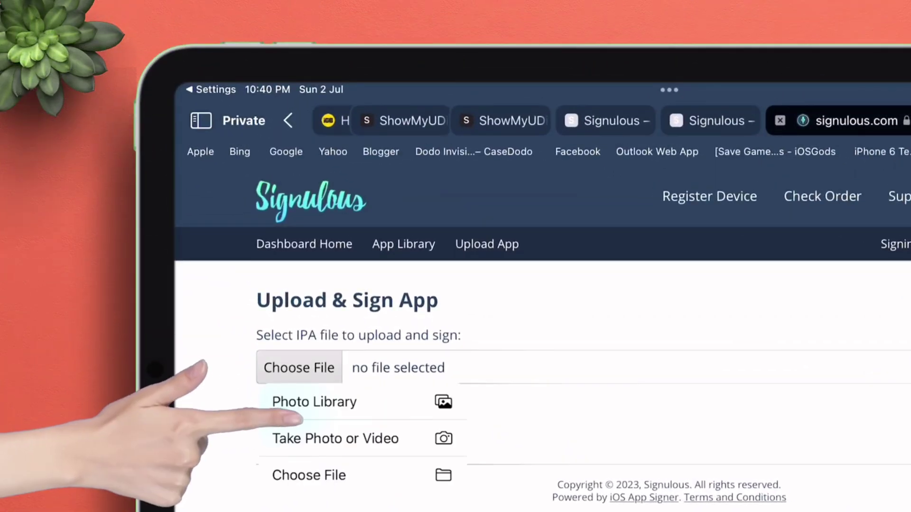
Pick Blacklist.ipa from Recents and upload it to Signulous for signing
left_click(309, 475)
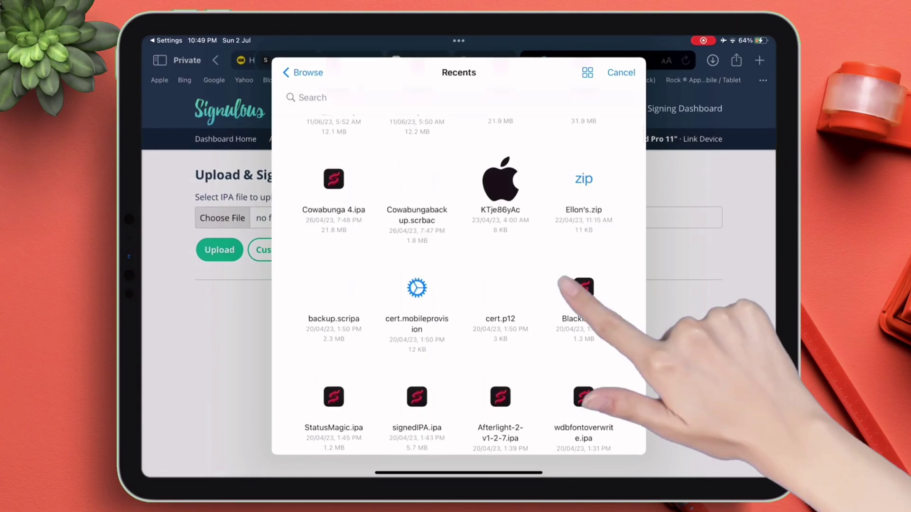
left_click(584, 287)
left_click(222, 250)
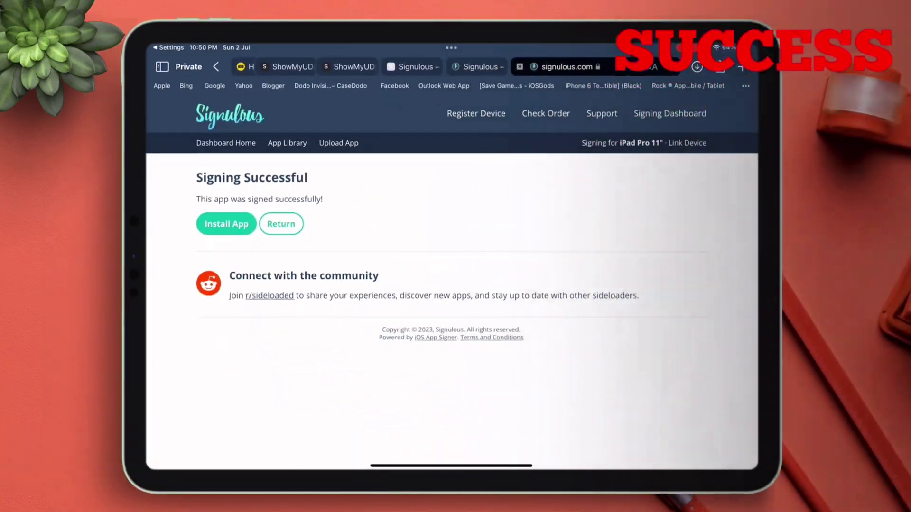
Choose Install App on the Signing Successful page for Blacklist.ipa
left_click(225, 223)
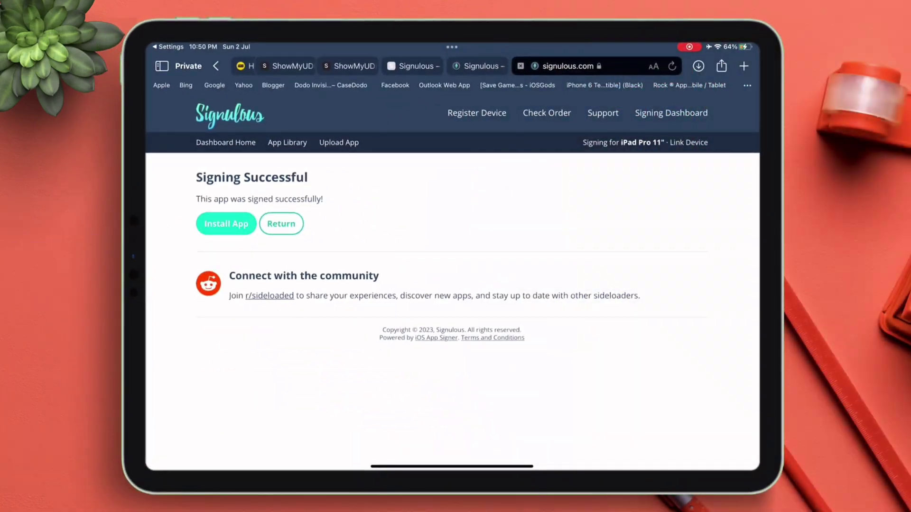